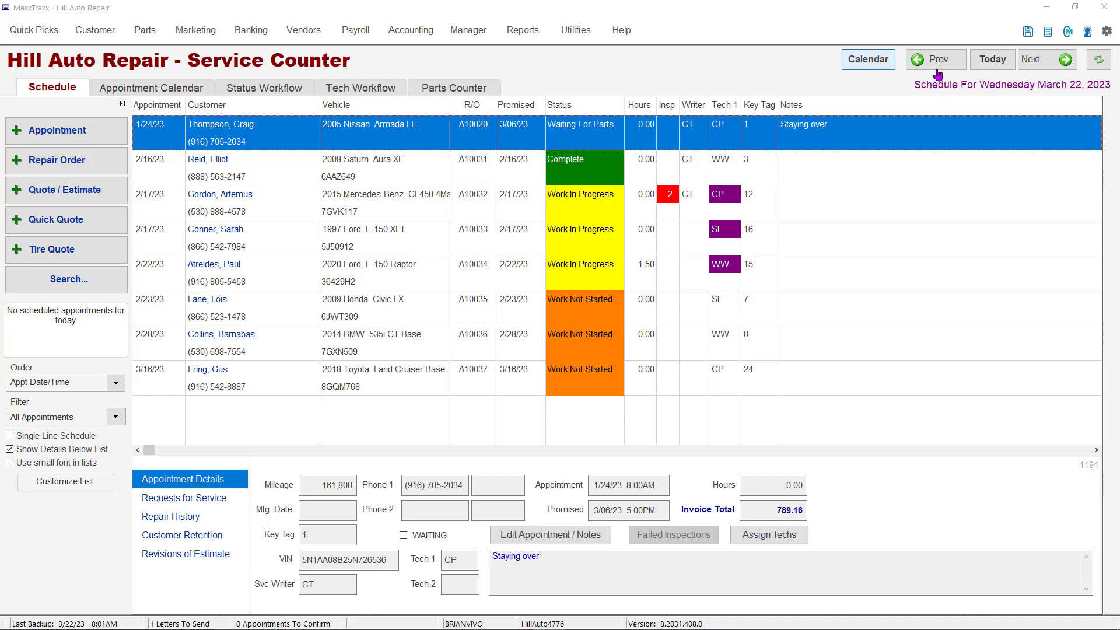
Review the Repair Orders and Part Invoices Physical Inventory options, including buyouts and zero-stock parts, then accept them
left_click(1105, 35)
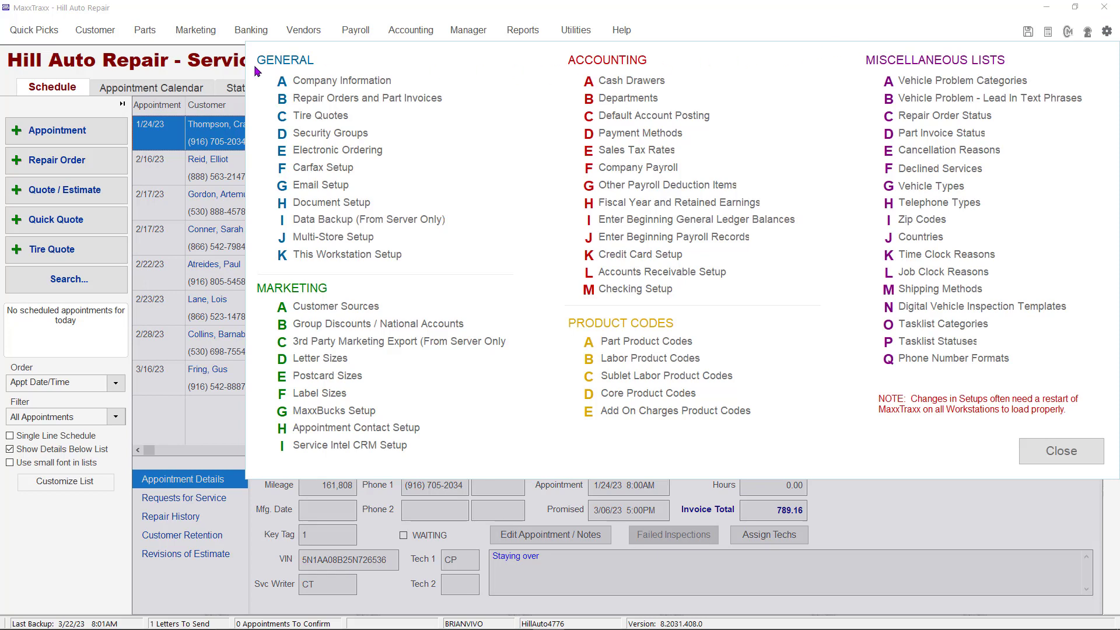
left_click(315, 104)
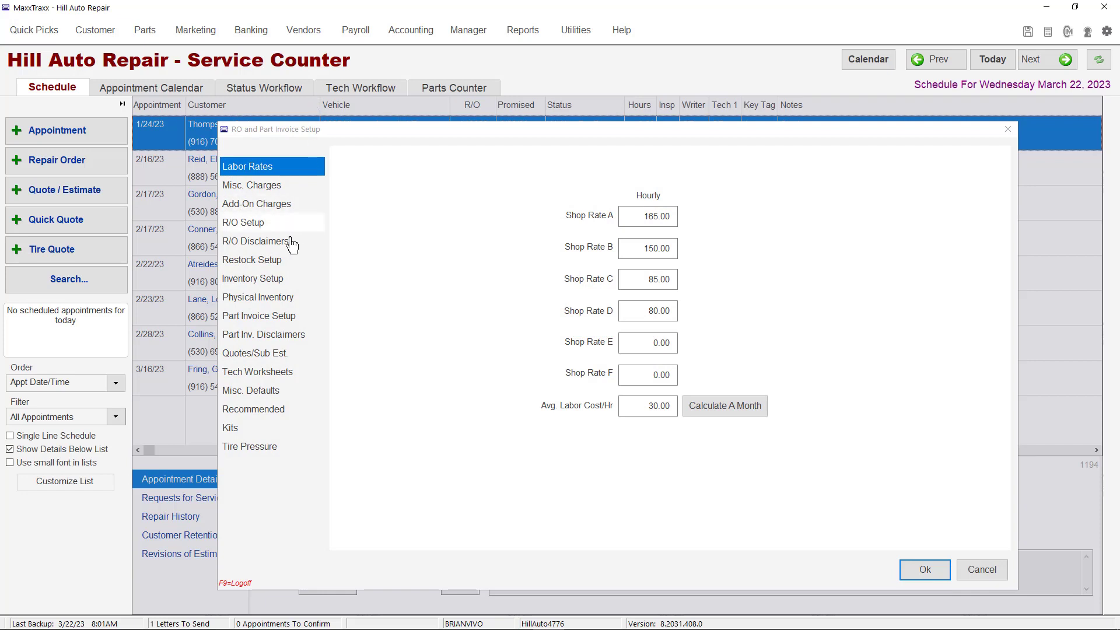
left_click(265, 299)
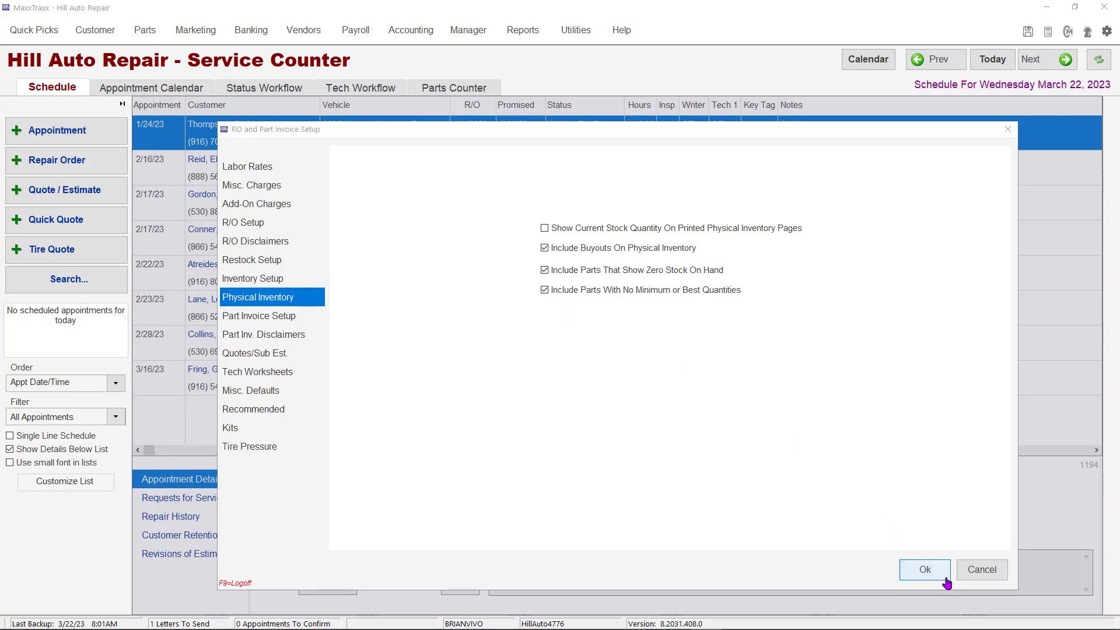
left_click(926, 570)
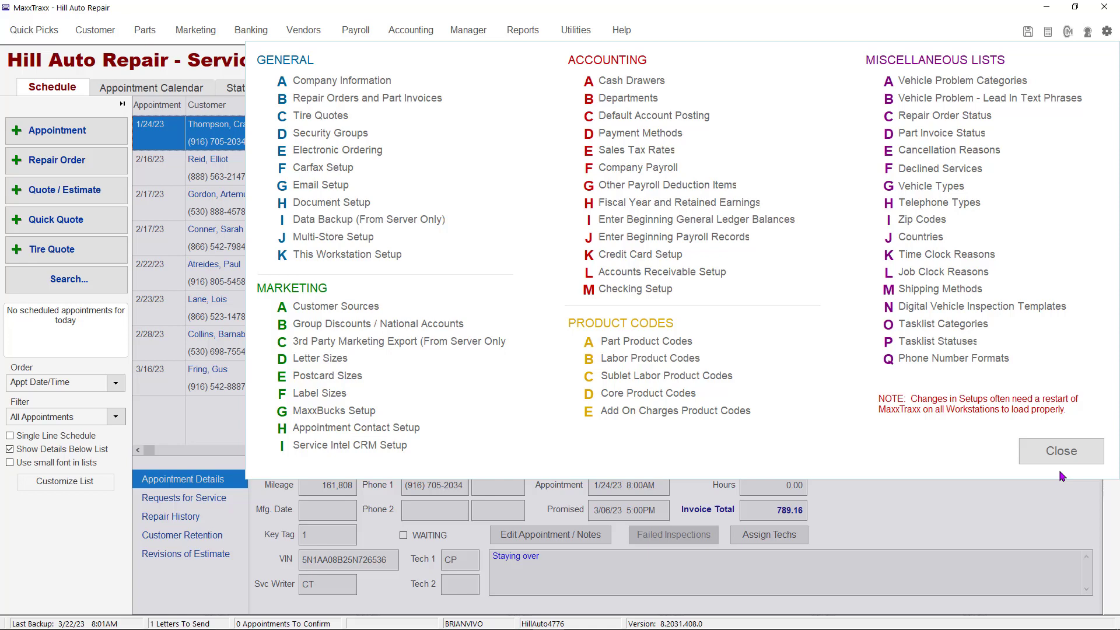
Close the Setups list and go to Parts > Physical Inventory Worksheets
left_click(1062, 452)
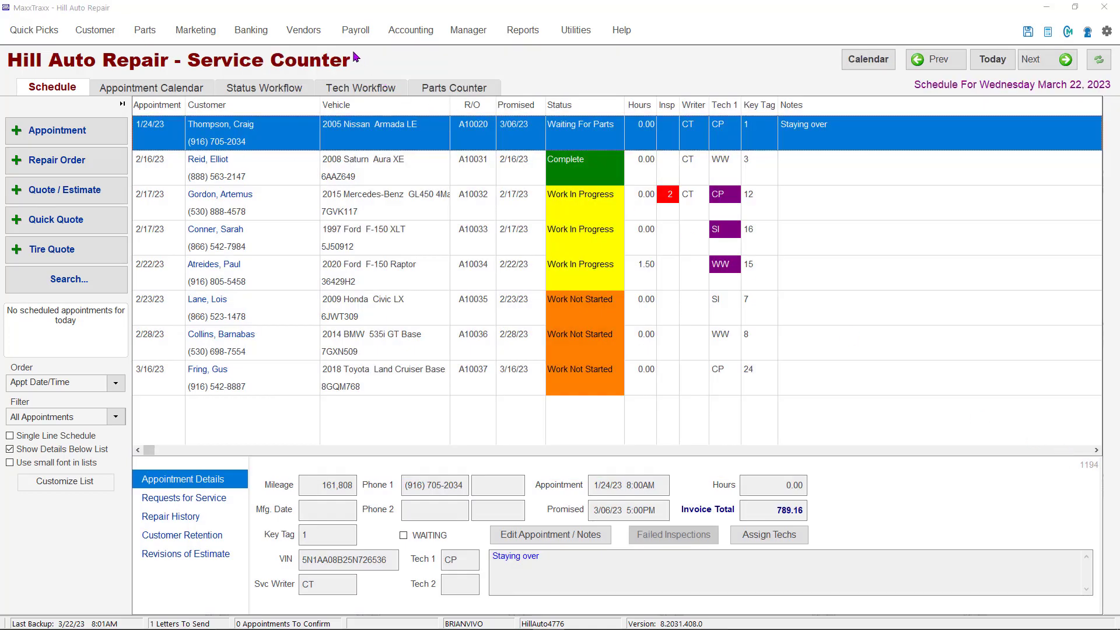
left_click(151, 31)
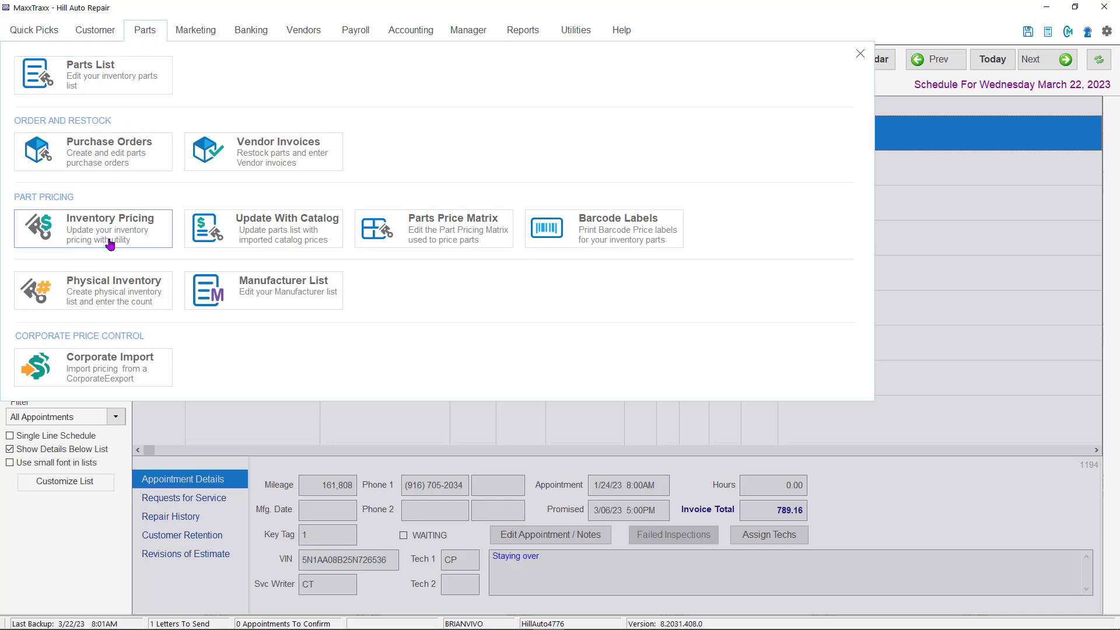
left_click(104, 290)
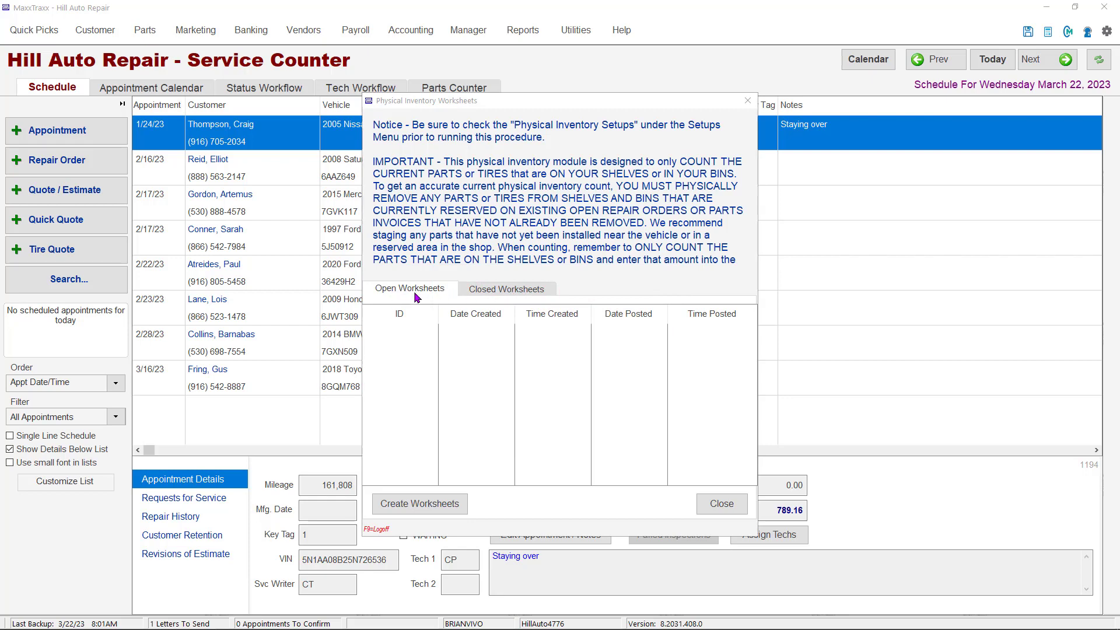
Check the closed worksheets 9 and 1, then start creating new worksheets from Open Worksheets
left_click(513, 290)
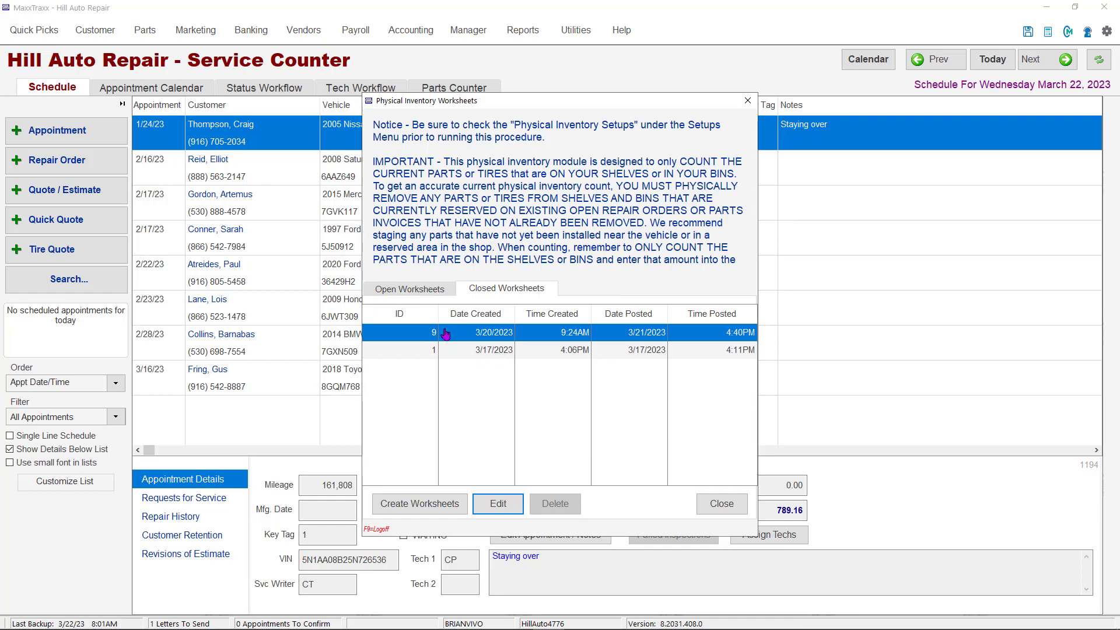
left_click(426, 290)
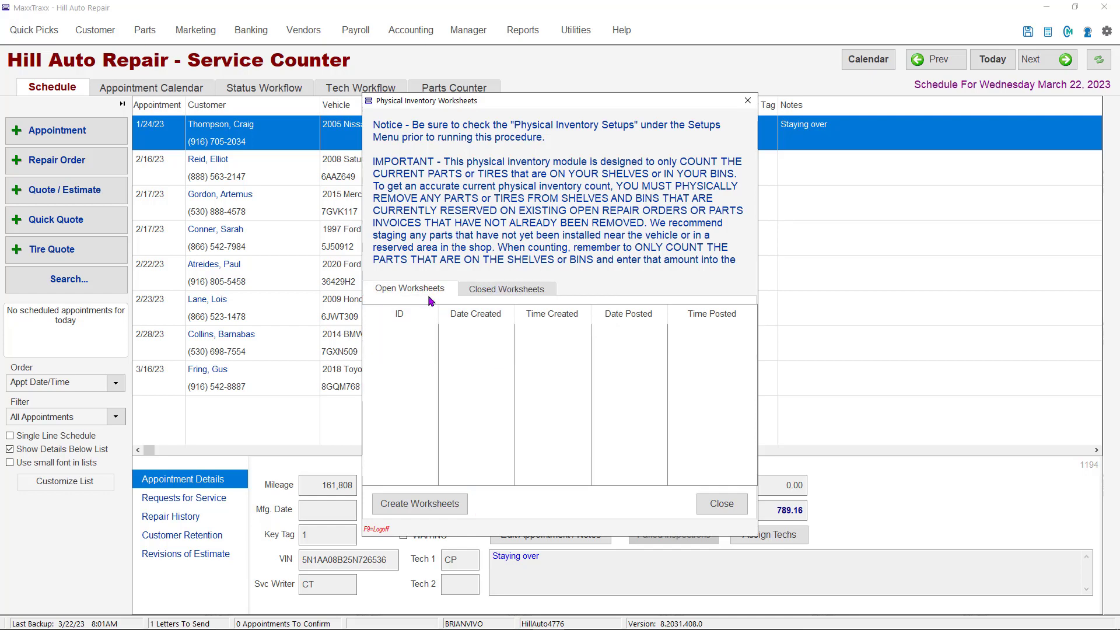
left_click(423, 505)
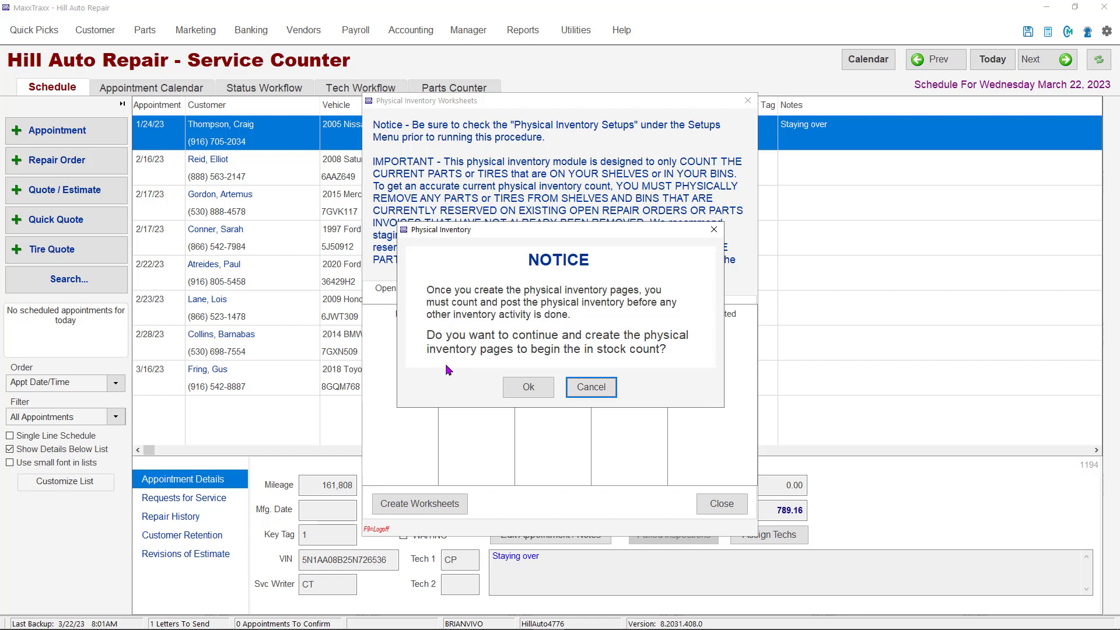
Confirm the in-stock count notice to reach the pages wizard for Parts, Fluids and Tires
left_click(527, 393)
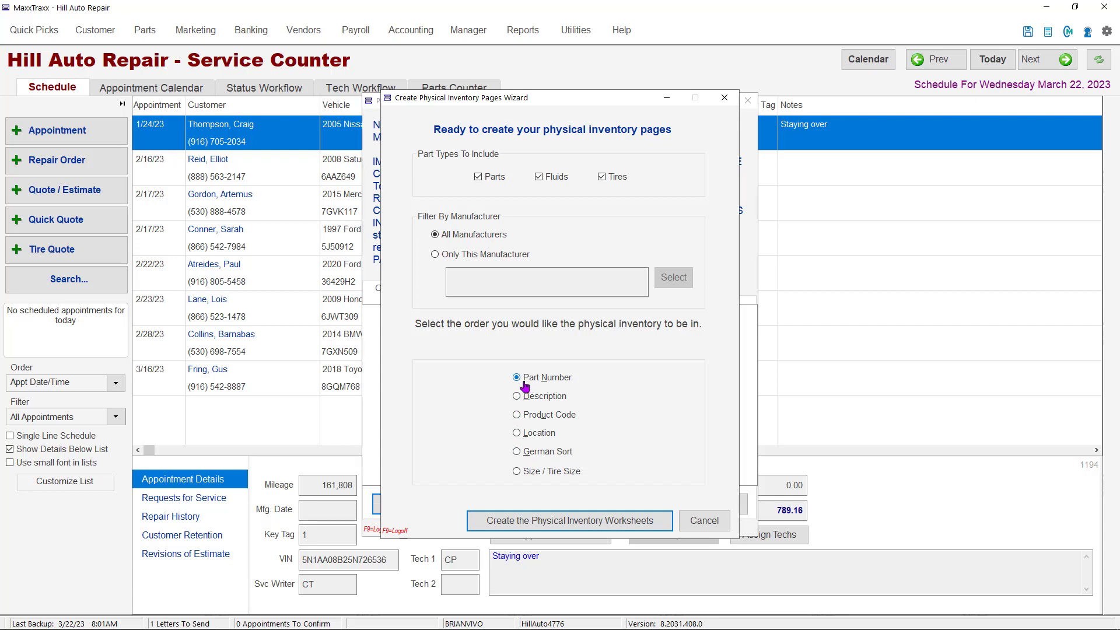
Generate Physical Inventory #11's four pages and print Inventory Sheets For All Pages
left_click(545, 521)
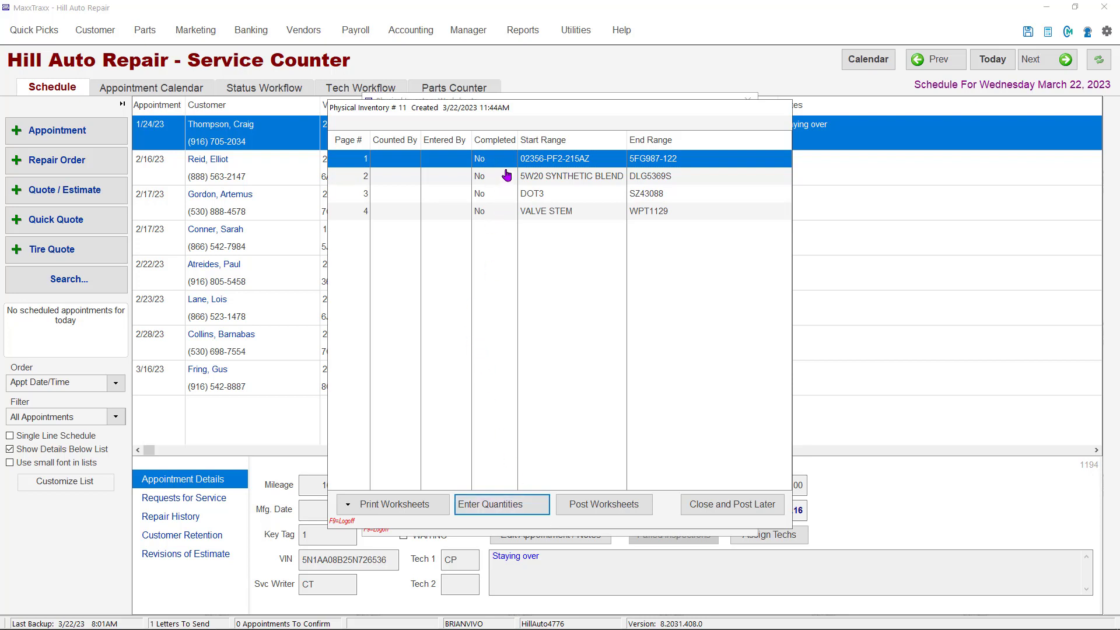
left_click(411, 510)
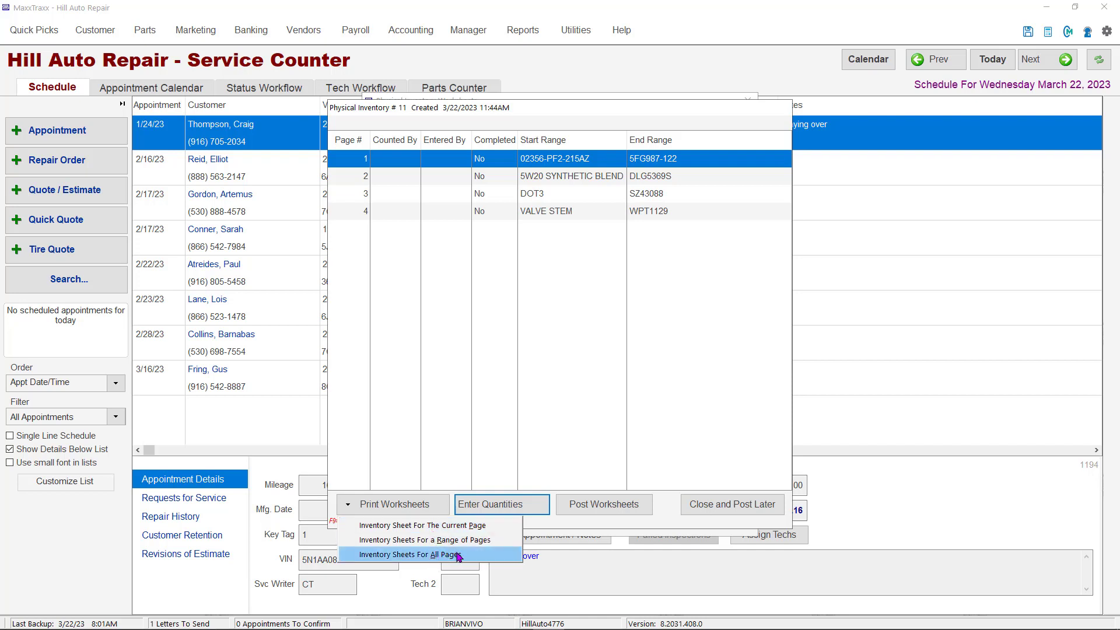
left_click(580, 619)
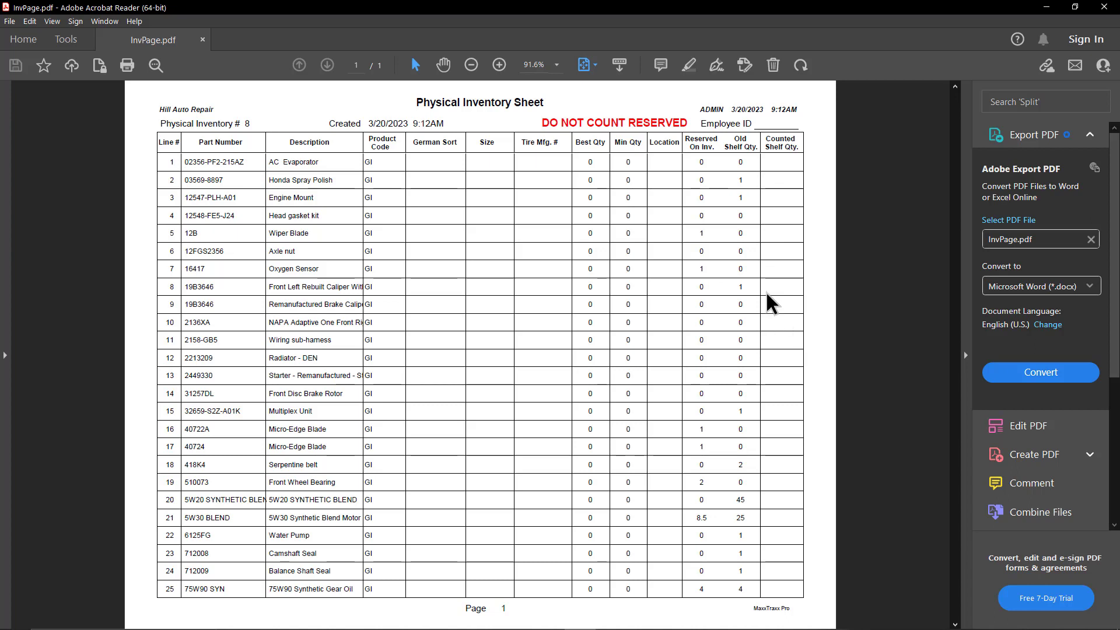
Close InvPage.pdf after reviewing its 25 parts with blank Counted Shelf Qty
left_click(1104, 7)
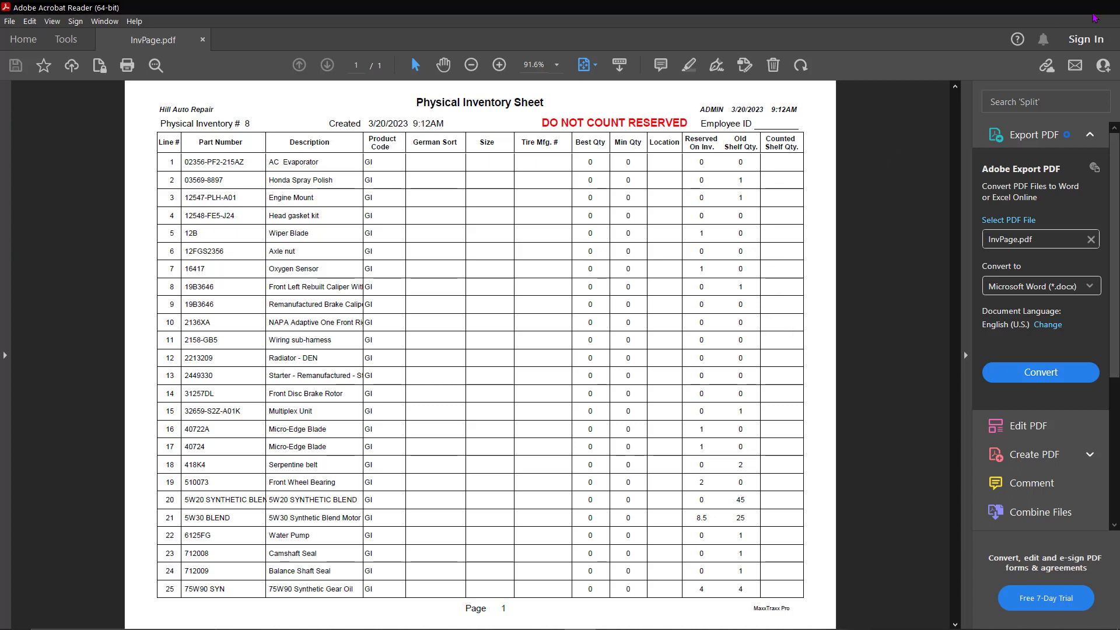
Set worksheet #11 aside to post later, then reopen its four-page list
left_click(734, 506)
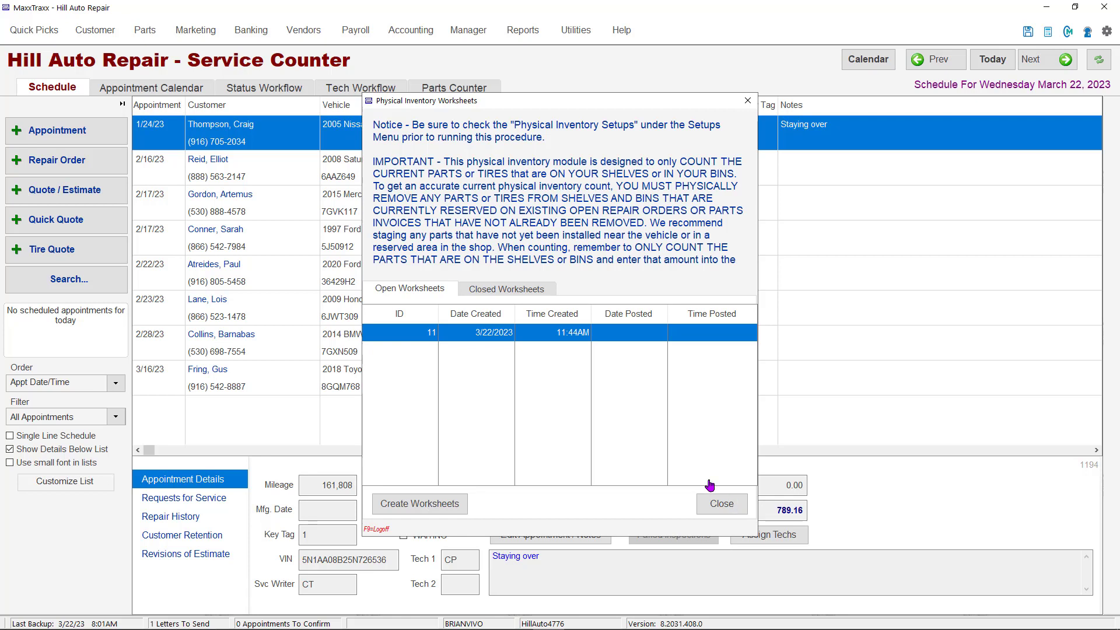
double_click(610, 338)
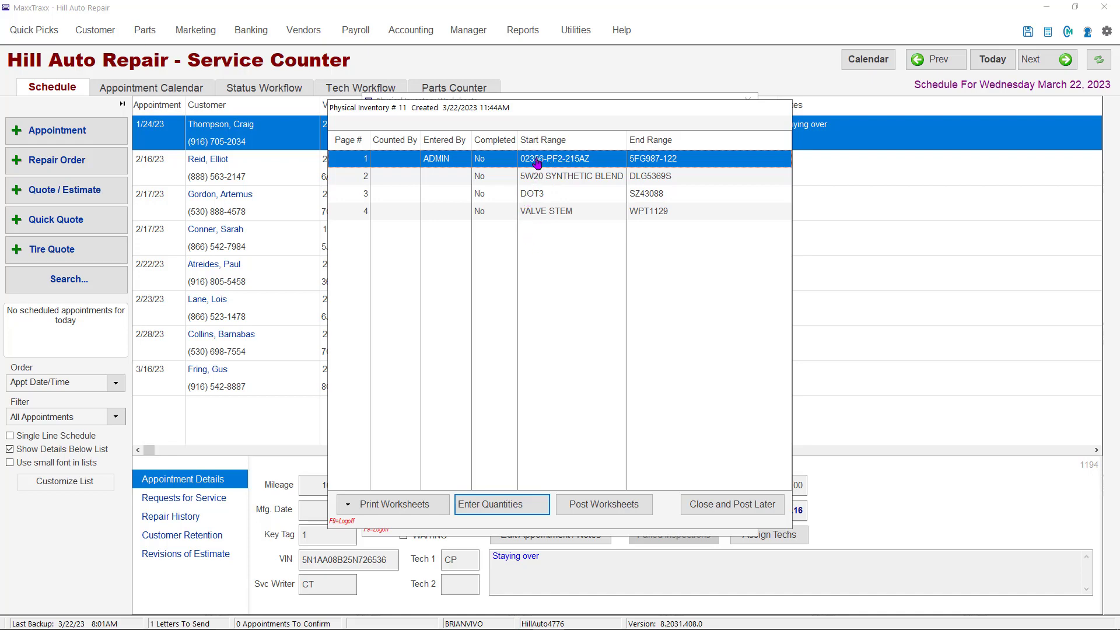
On page 1, count 2 for row 1, enter the counter's initials, mark completed, and save
double_click(537, 163)
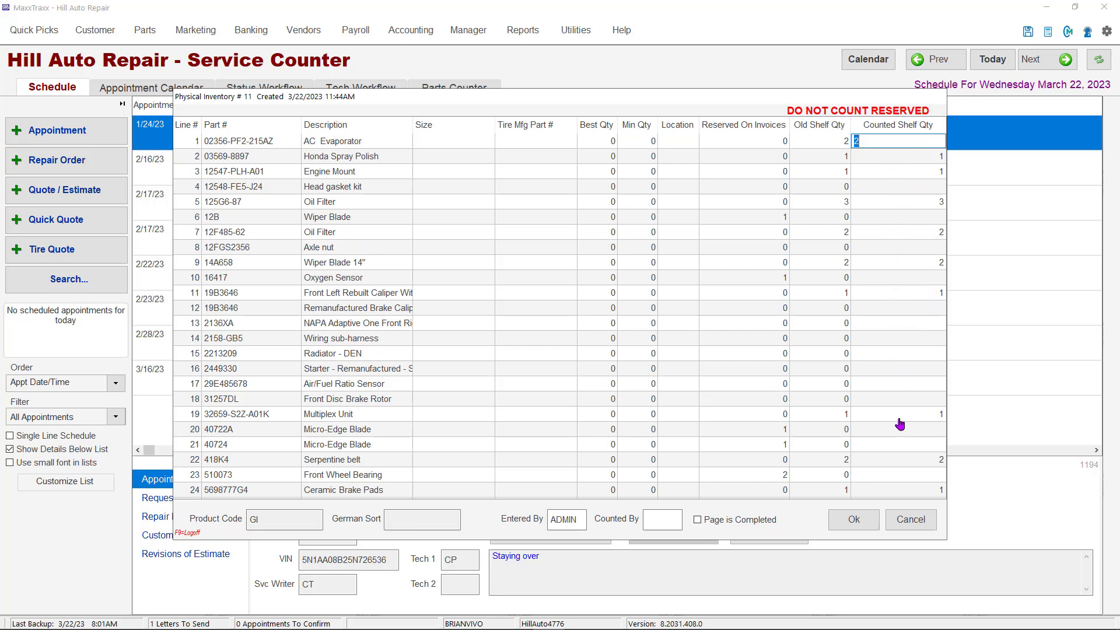
left_click(873, 523)
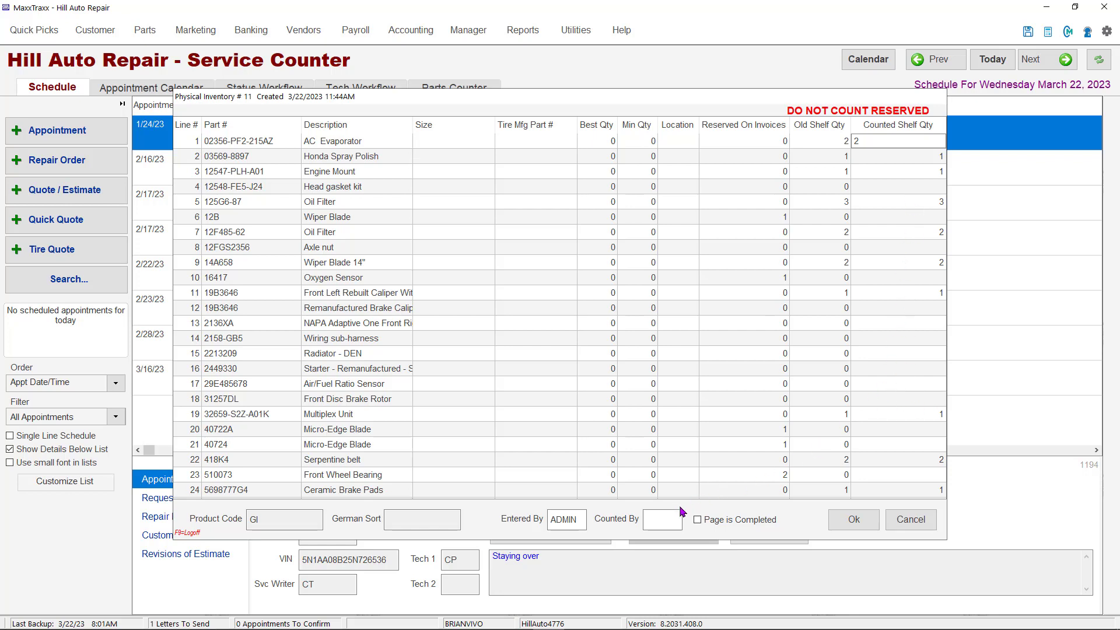
left_click(664, 519)
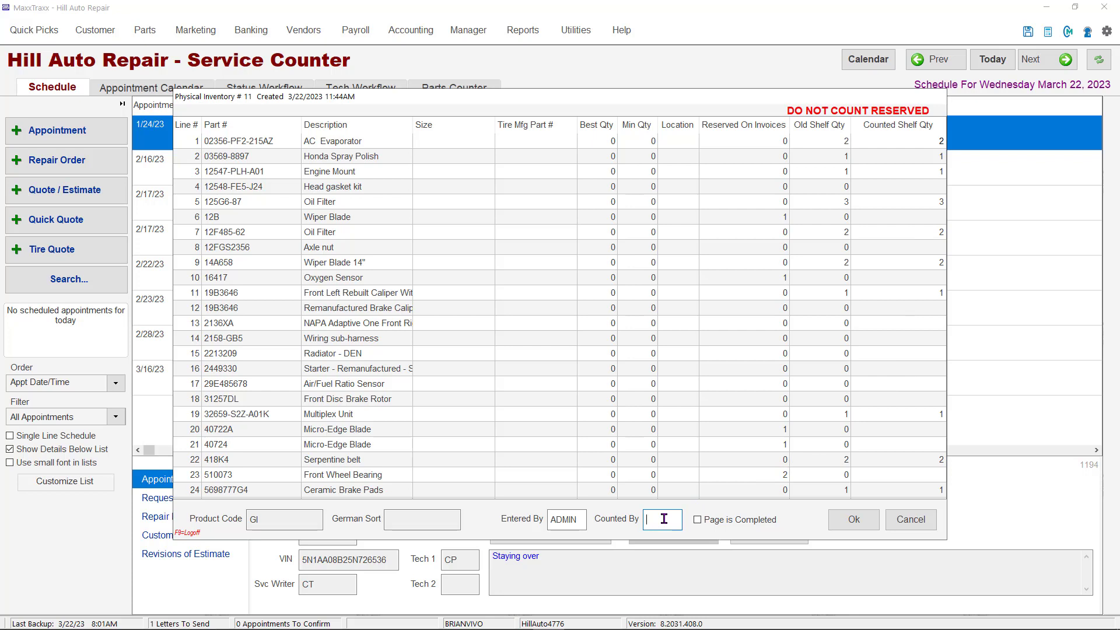
type("BMC")
left_click(695, 520)
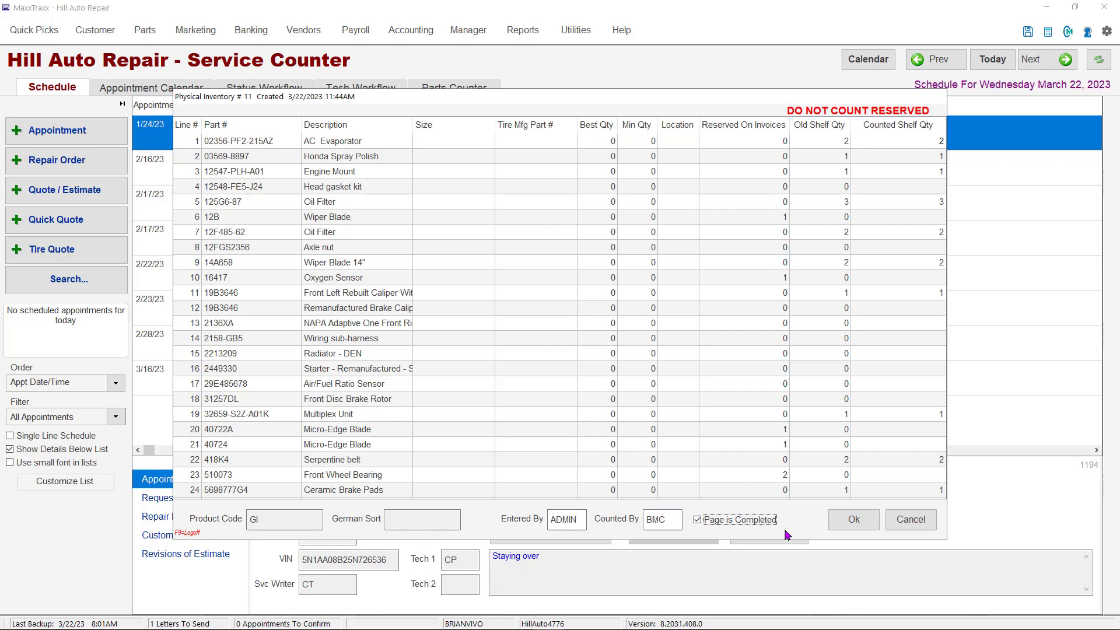
left_click(847, 521)
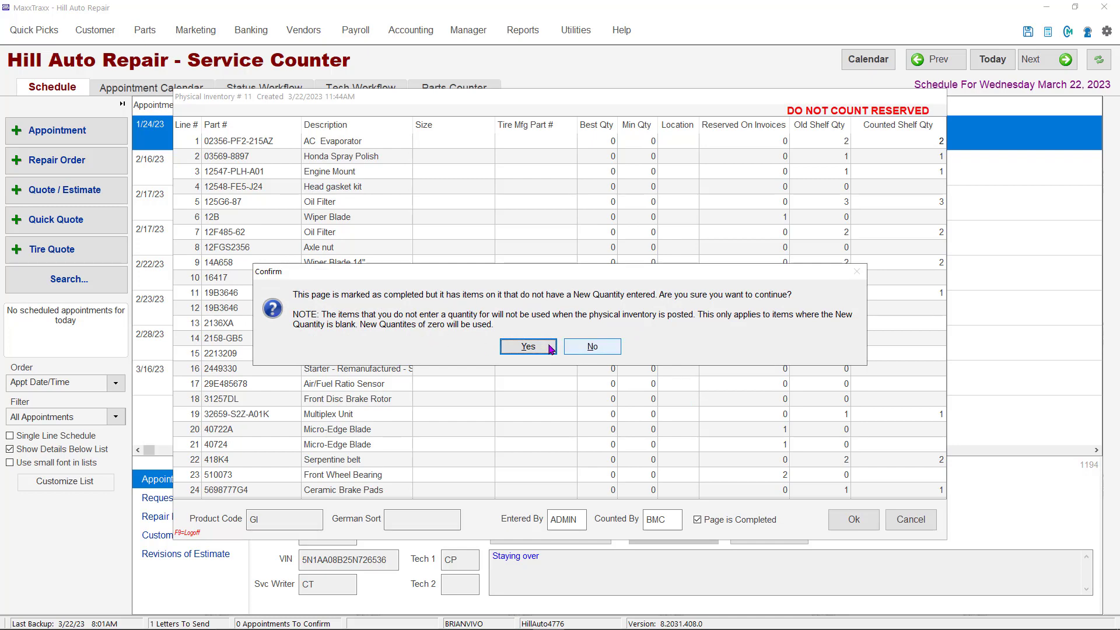
left_click(520, 349)
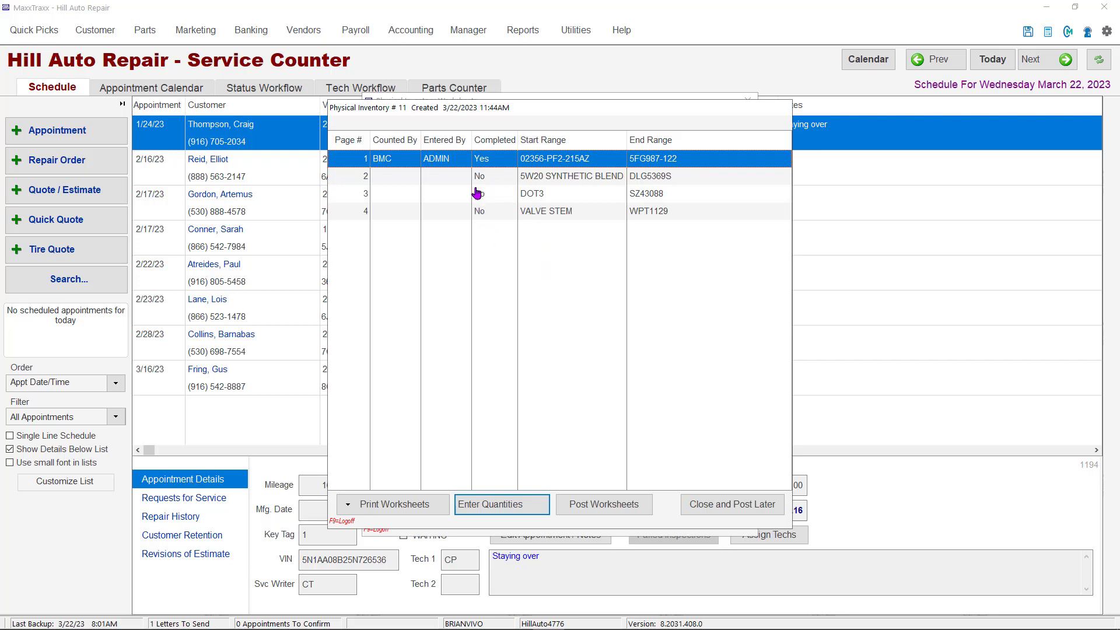
Re-save page 1's quantities, accepting the warning about blank quantities
left_click(509, 504)
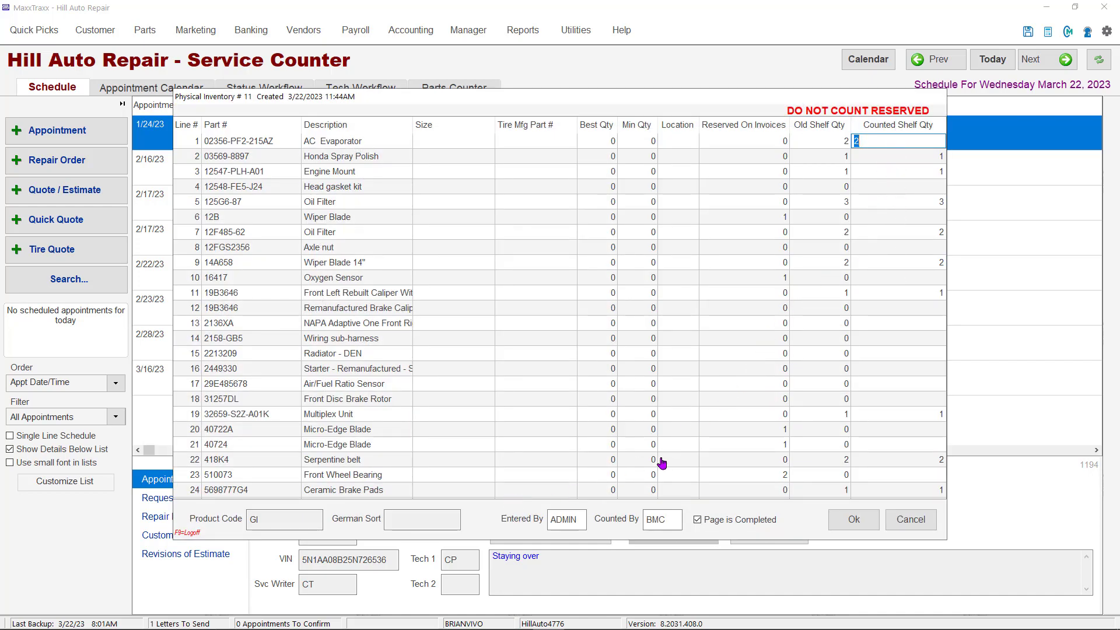
left_click(854, 519)
left_click(527, 348)
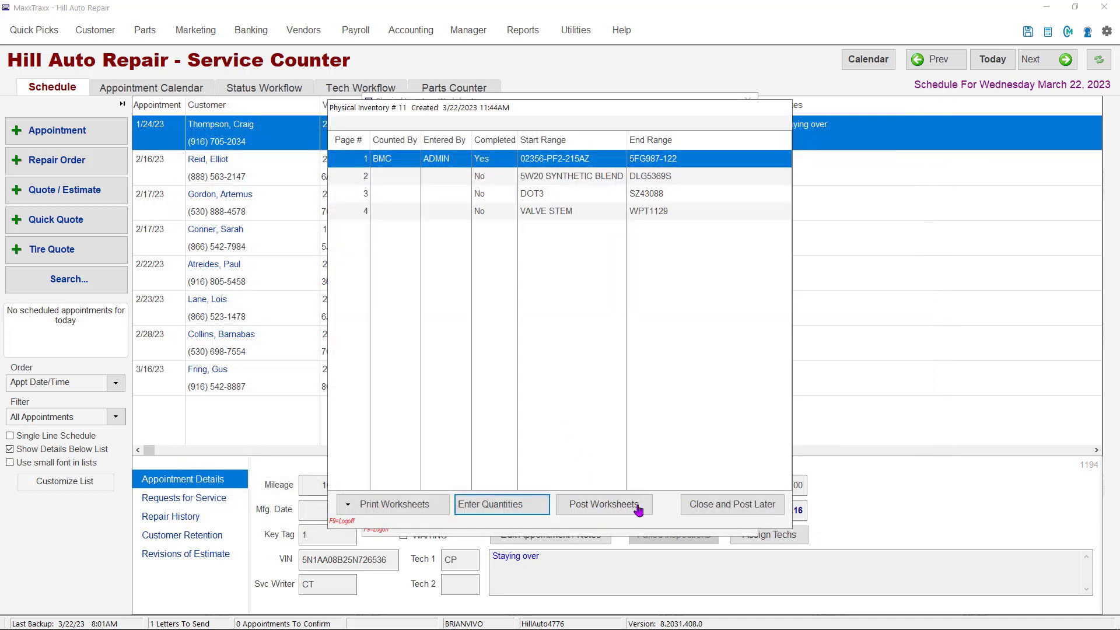
Close worksheet #11's pages to post later, then bring up and dismiss worksheet 11's options
left_click(709, 505)
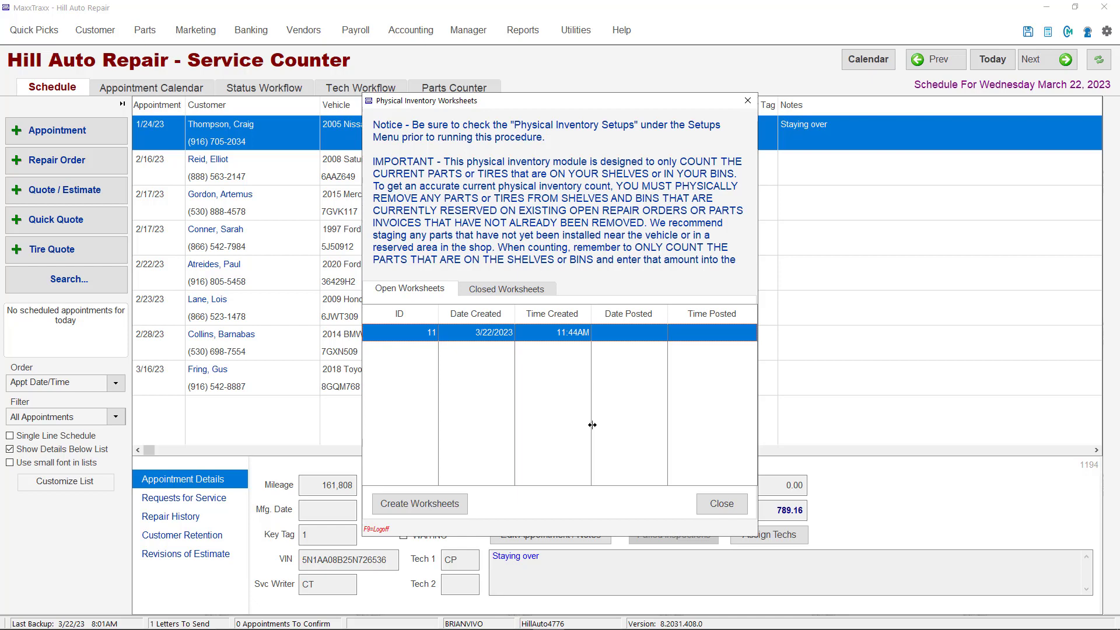
right_click(530, 343)
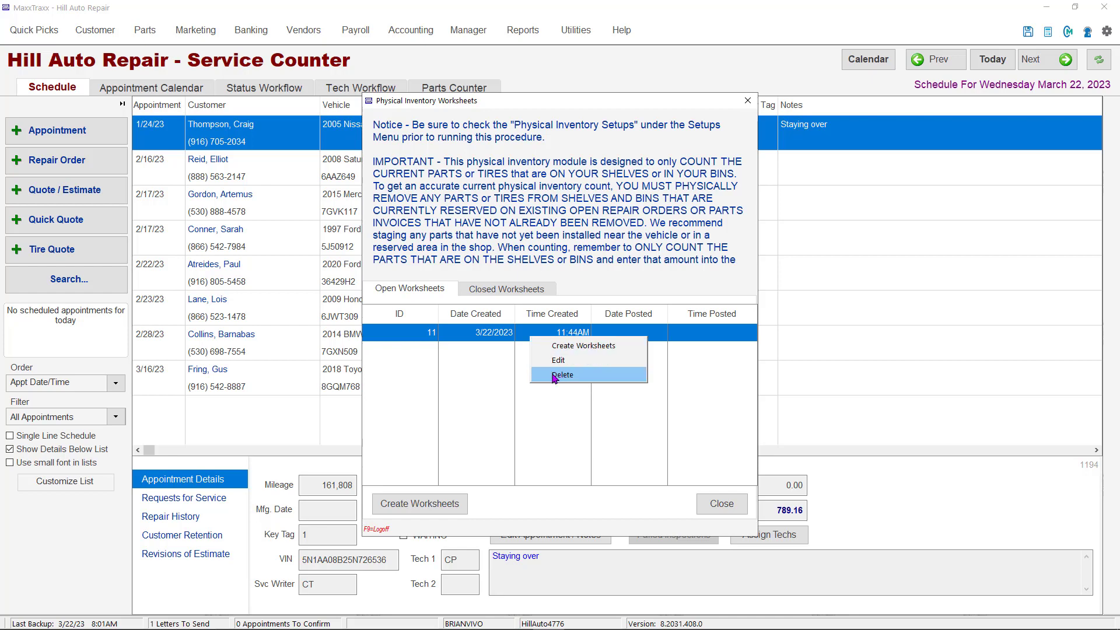
left_click(717, 510)
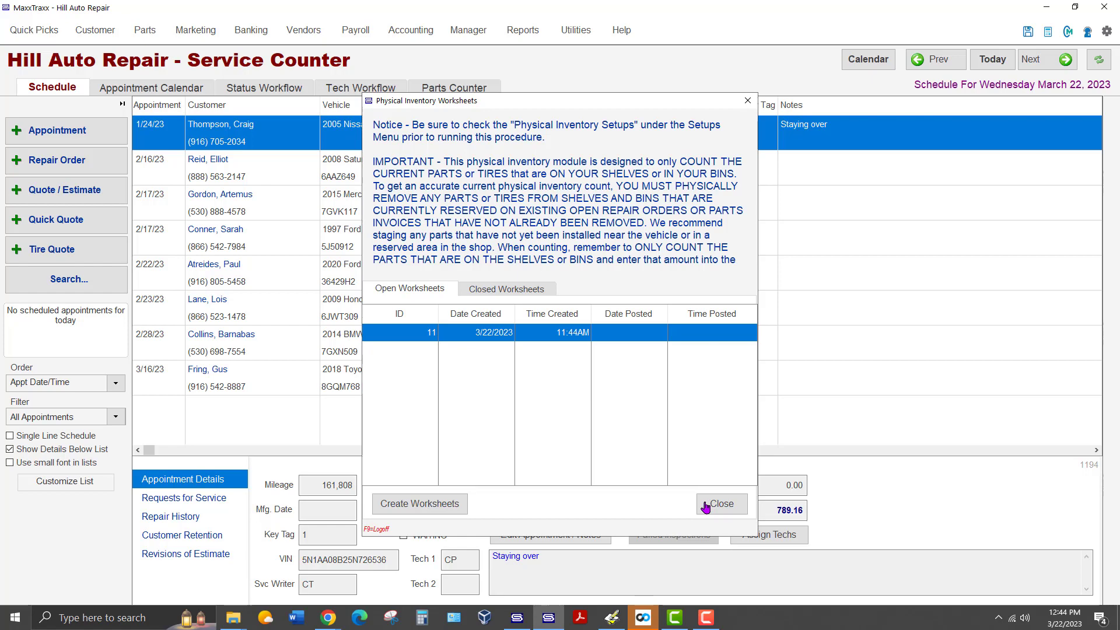
Post worksheet #11 to inventory, confirm it is closed and posted 3/22/2023, then close the worksheets window
double_click(542, 333)
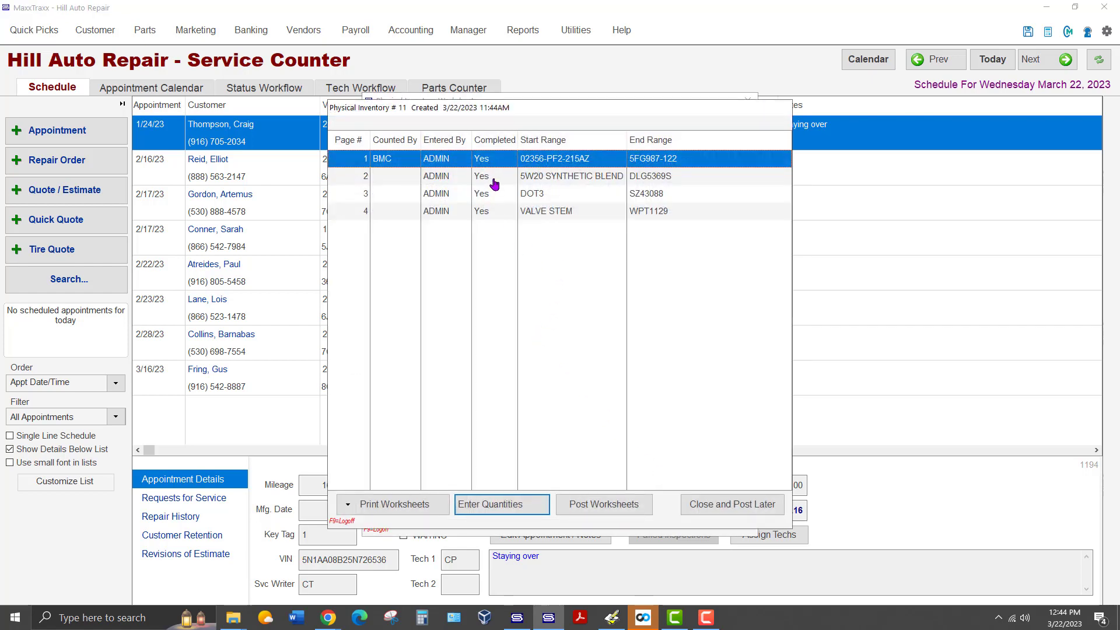
left_click(612, 511)
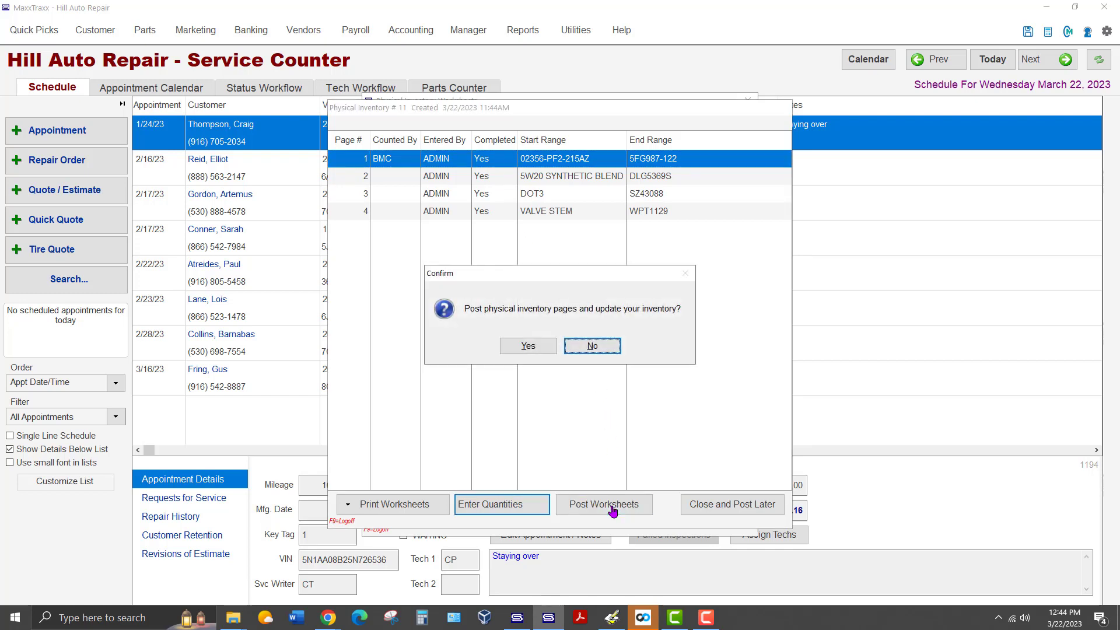
left_click(525, 346)
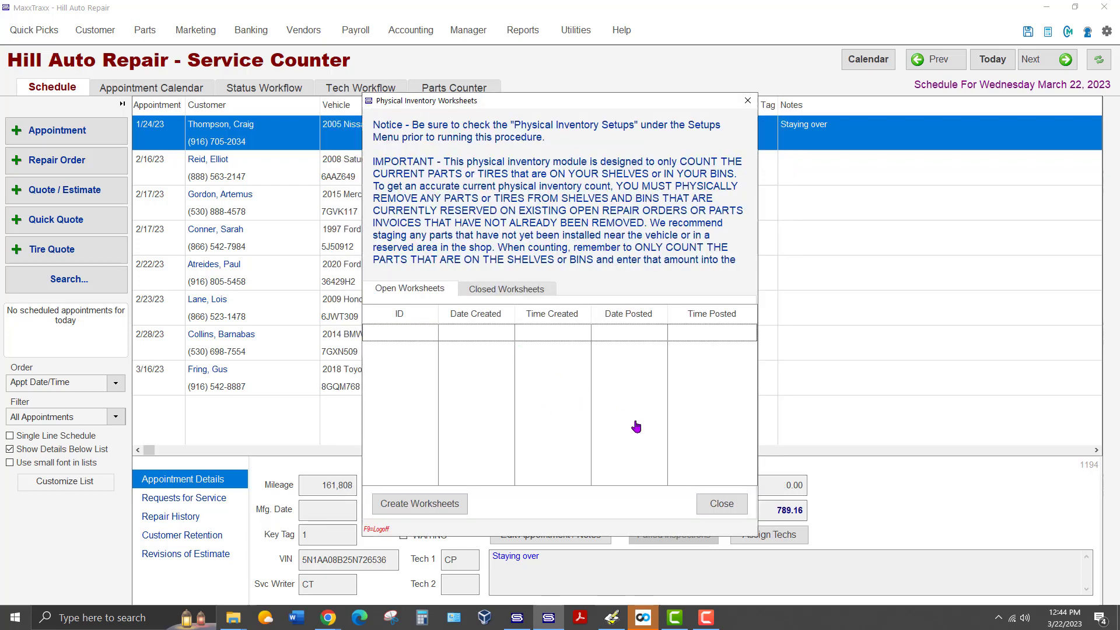
left_click(517, 292)
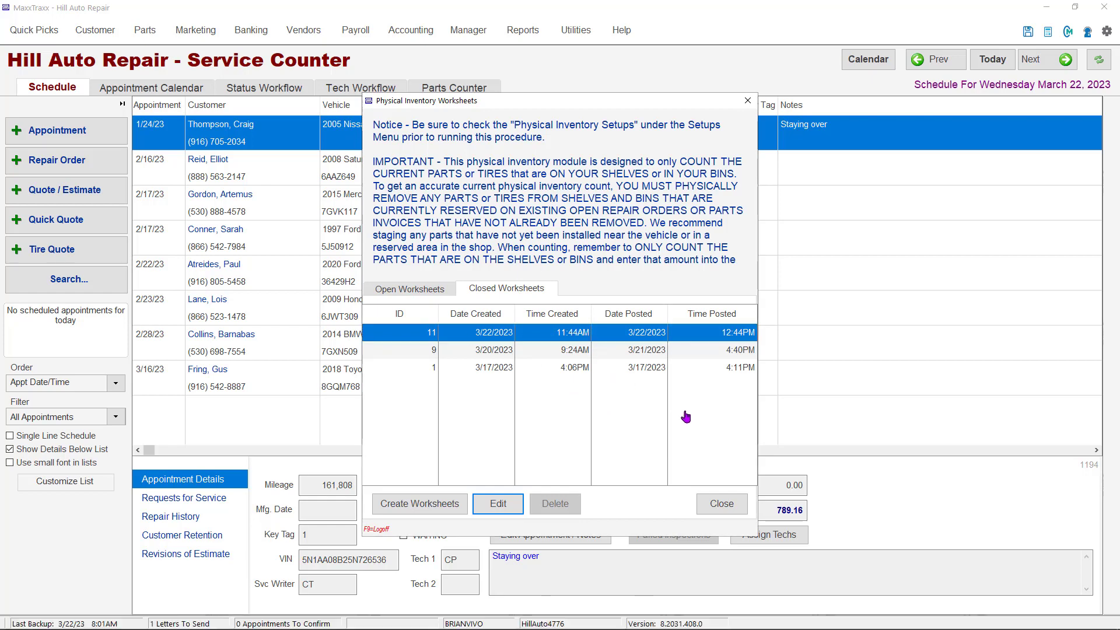
left_click(722, 505)
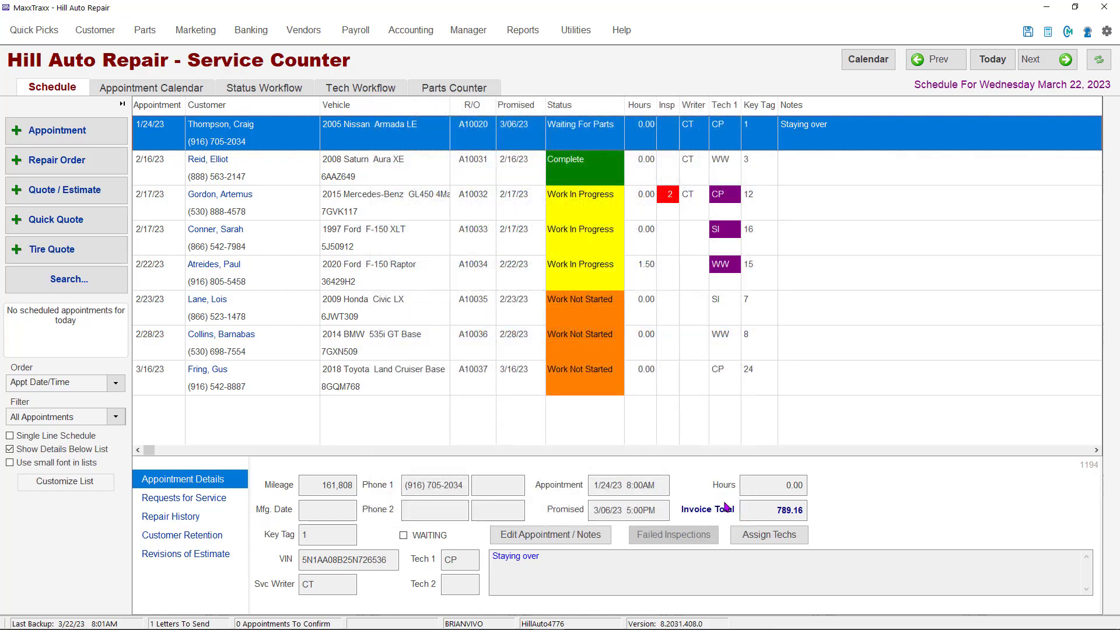
Open the Chart of Accounts and locate account 56000 Inventory Adjustments
left_click(413, 32)
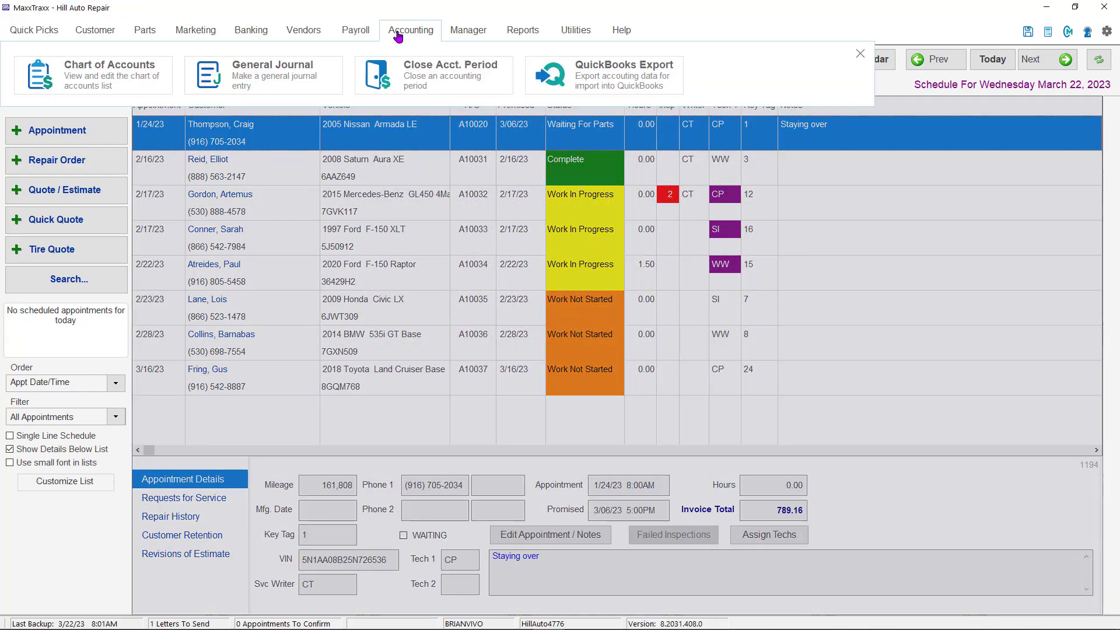
left_click(111, 65)
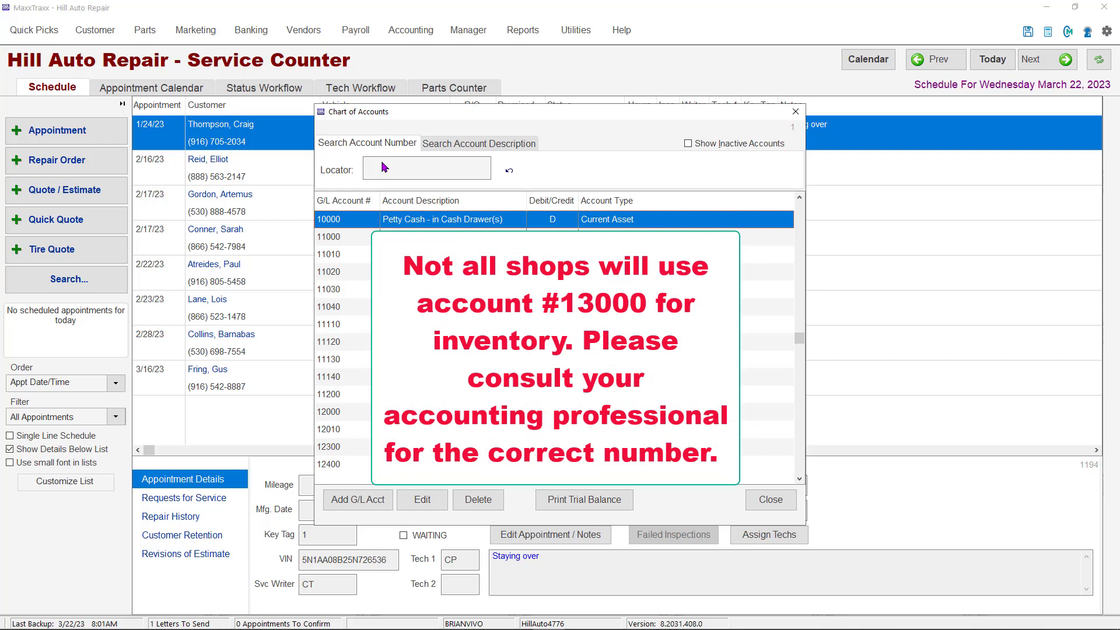
type("56000")
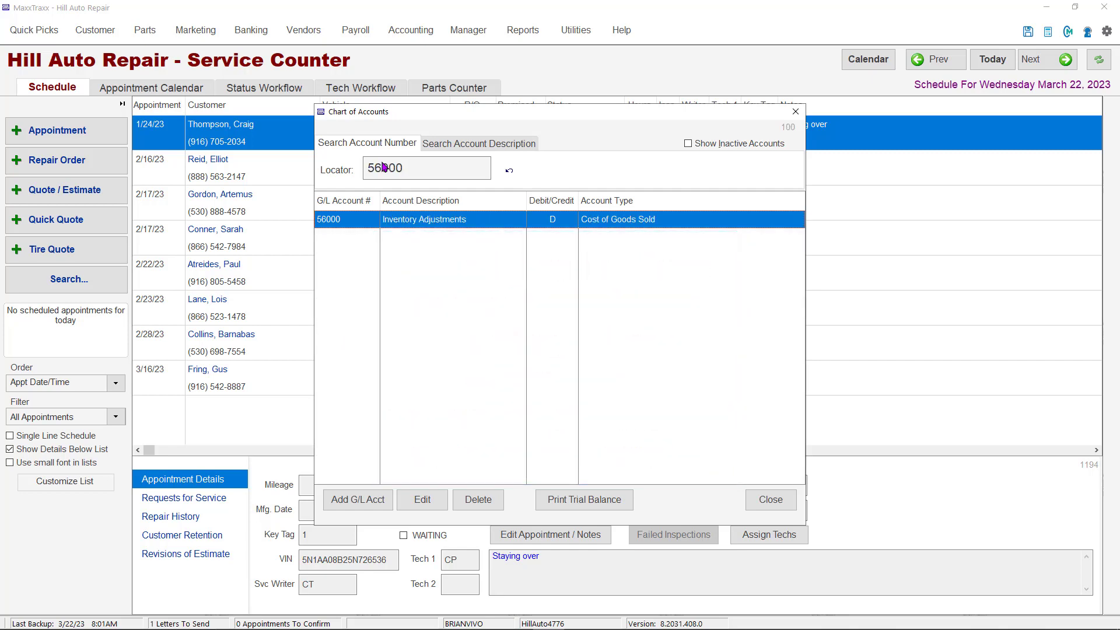
Open the 56000 Inventory Adjustments register to check the 3/22/2023 ID # 11 adjustment of 34.22
double_click(432, 225)
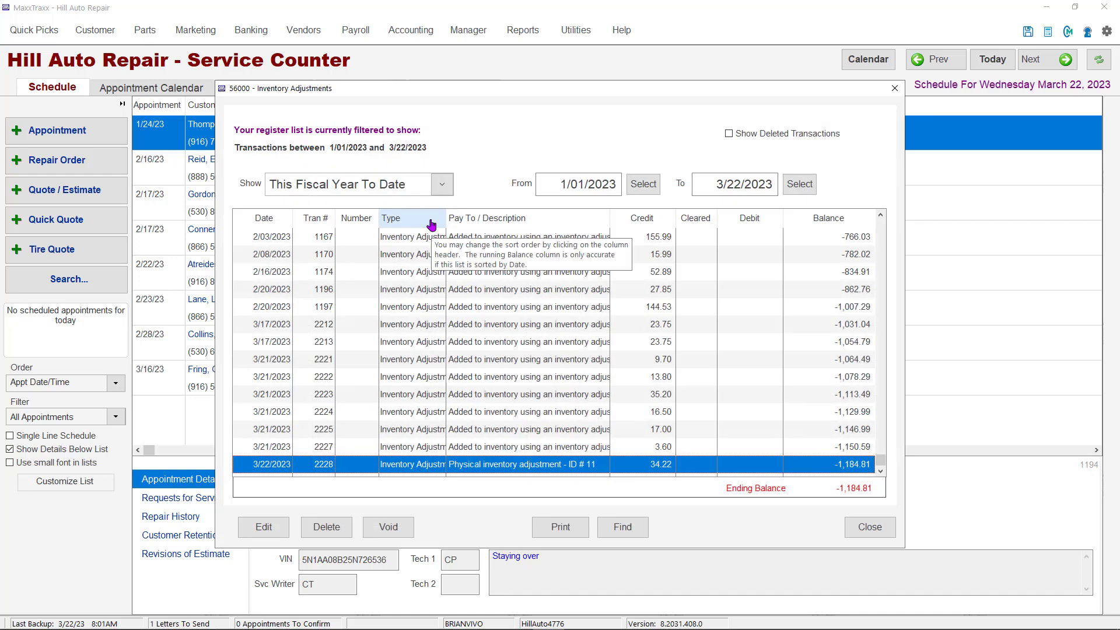